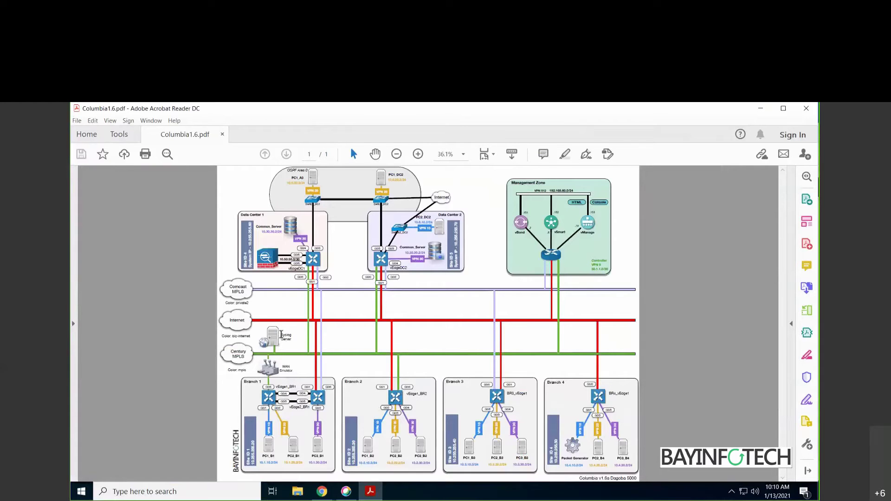
Close the second Cisco vManage tab and unlock the syslog server desktop with its password
click(272, 339)
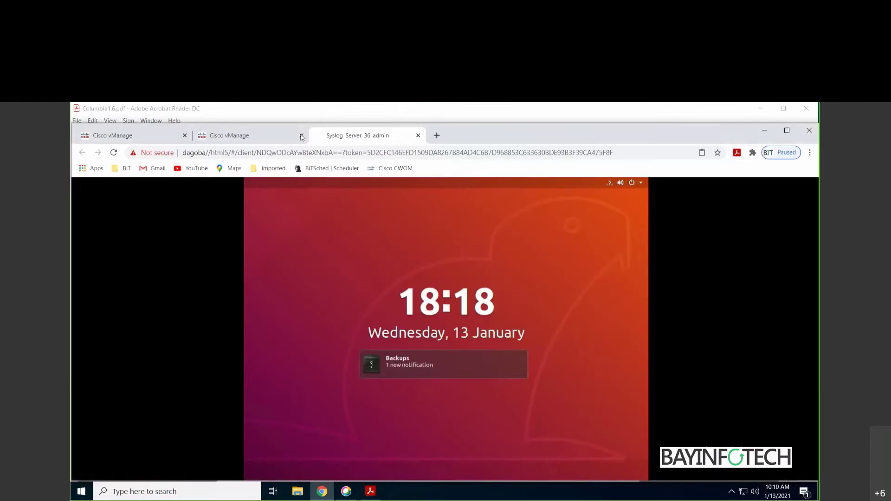
click(301, 135)
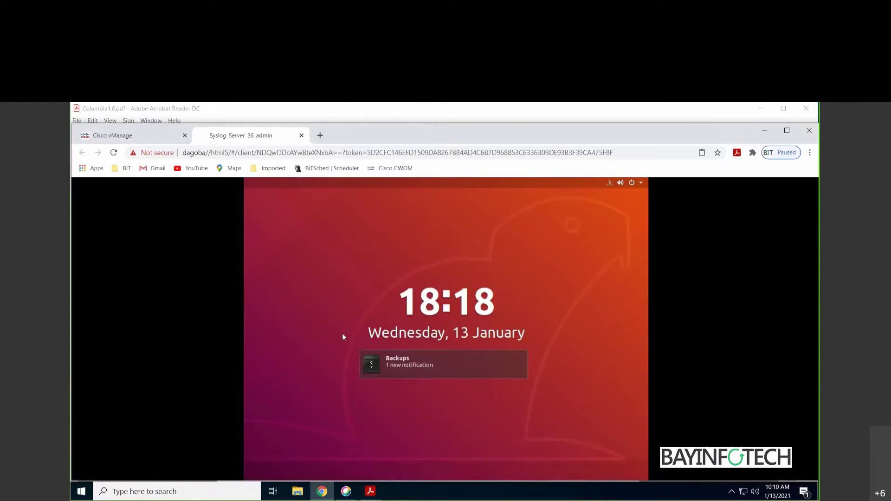
click(342, 334)
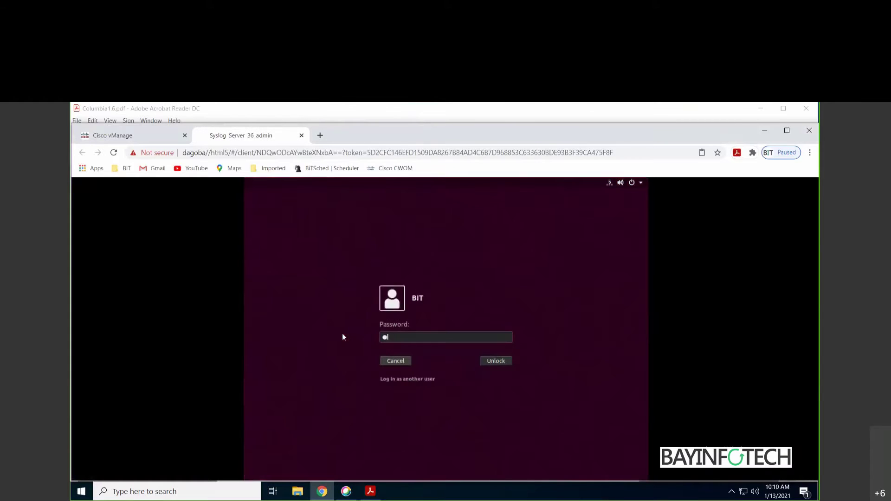
text(***)
key(BackSpace)
key(BackSpace)
key(BackSpace)
text(***)
key(Return)
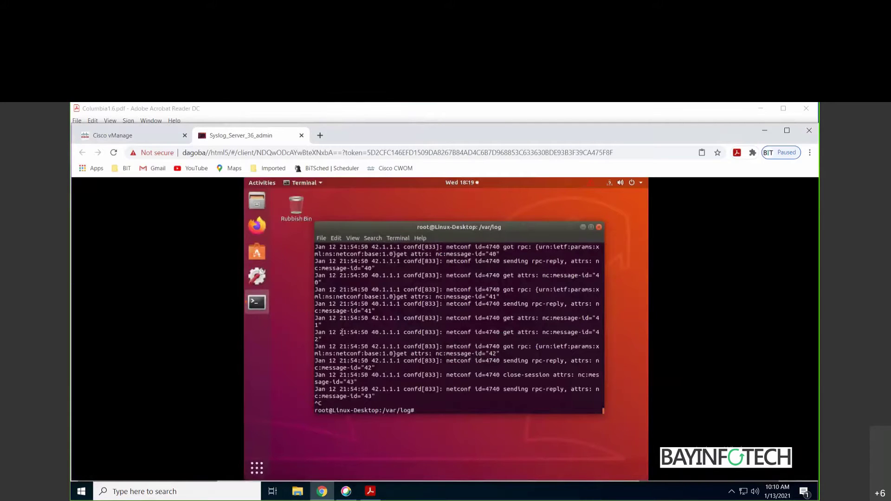
Run tail -f /var/log/syslog and add blank lines below the latest entries
key(Up)
key(Return)
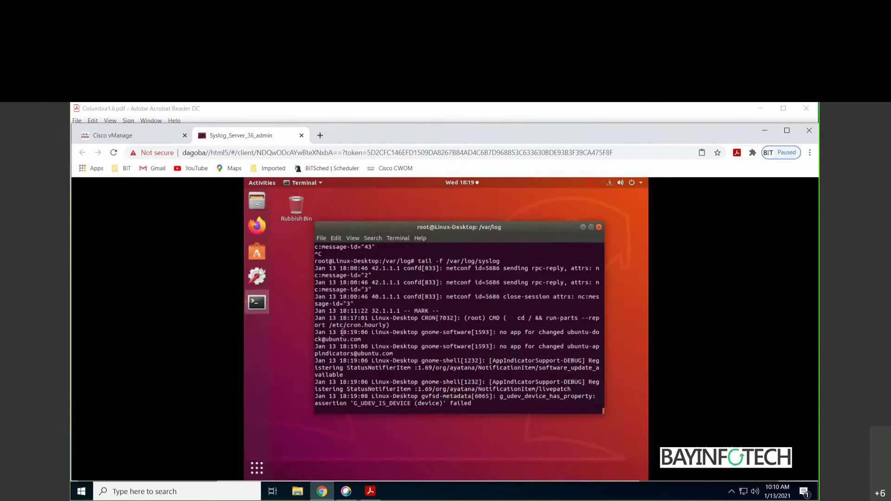
key(Return)
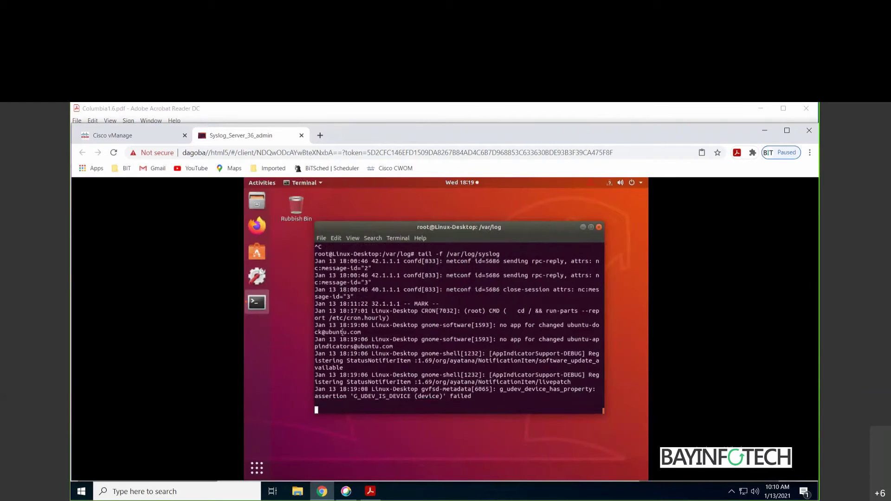
key(Return)
key(Return)
key(Return)
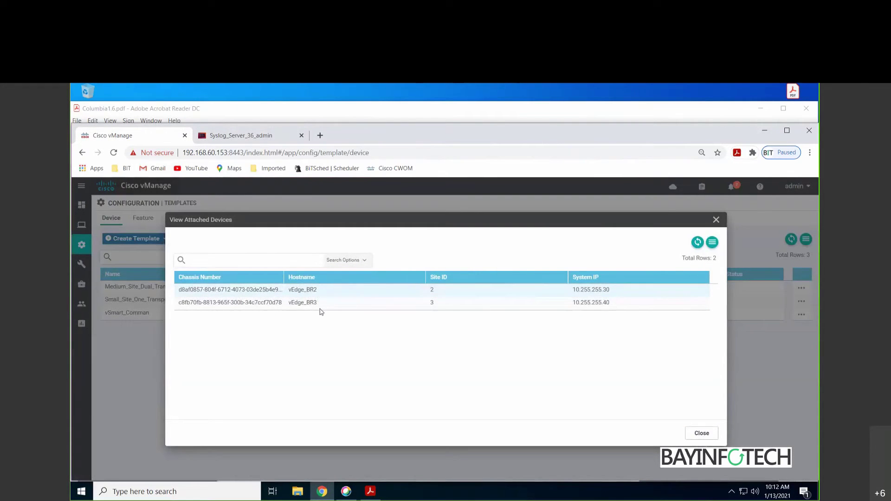
Close the attached-devices list and view the Medium_Site_Dual_Transport template's settings
click(716, 222)
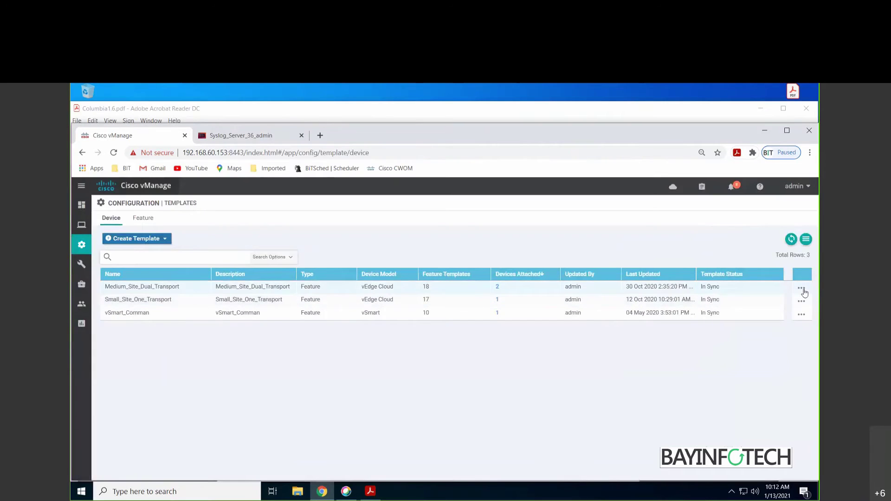
click(801, 288)
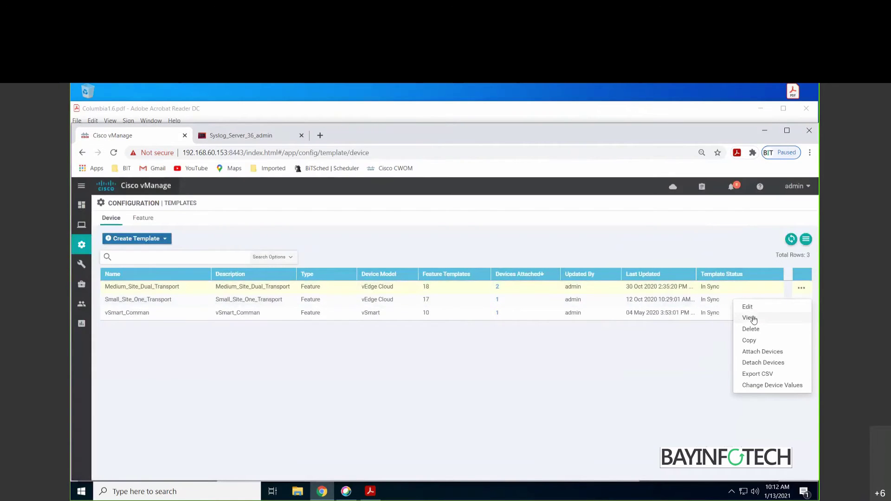
click(750, 307)
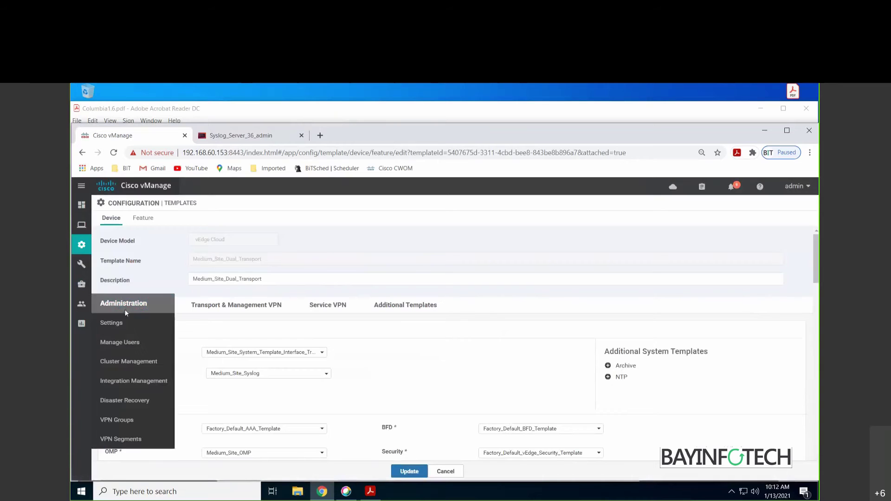
click(214, 309)
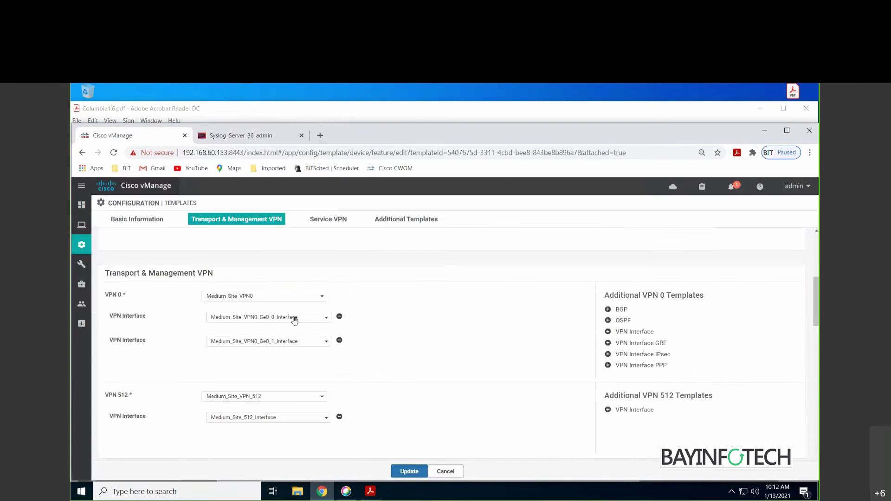
click(136, 224)
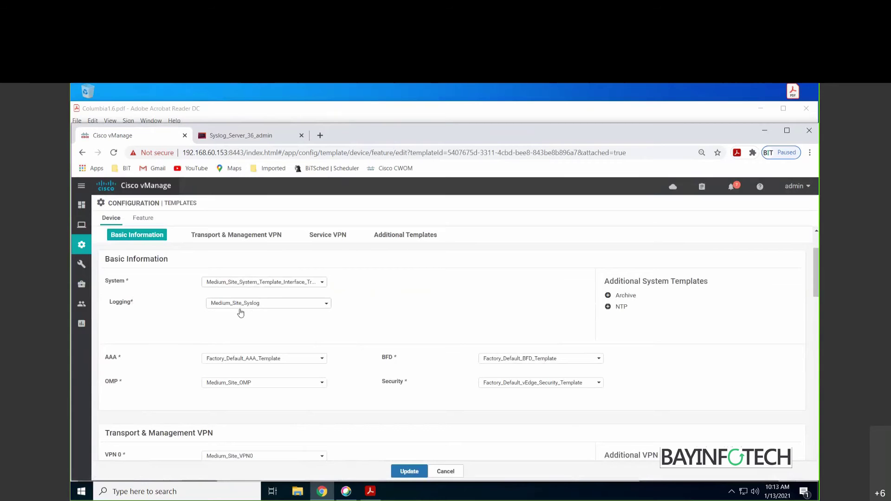
Filter the feature templates to syslog and edit the Medium_Site_Syslog Logging template
click(144, 218)
text(syslog)
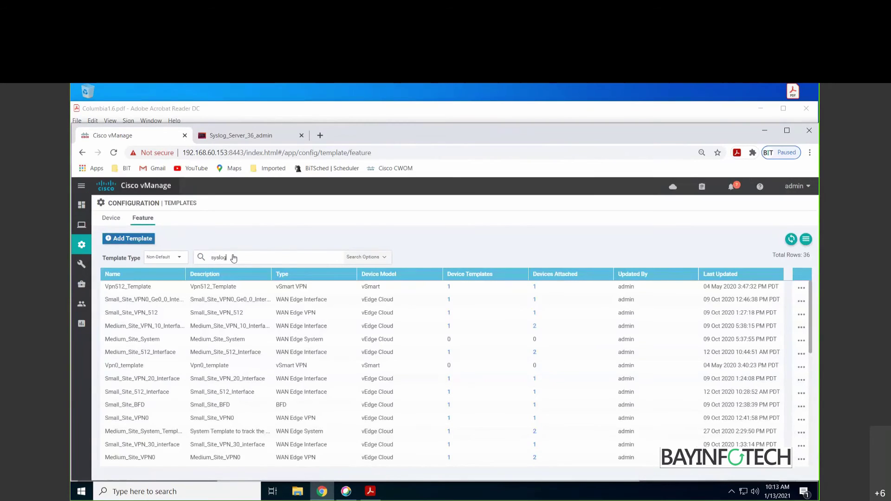
key(Return)
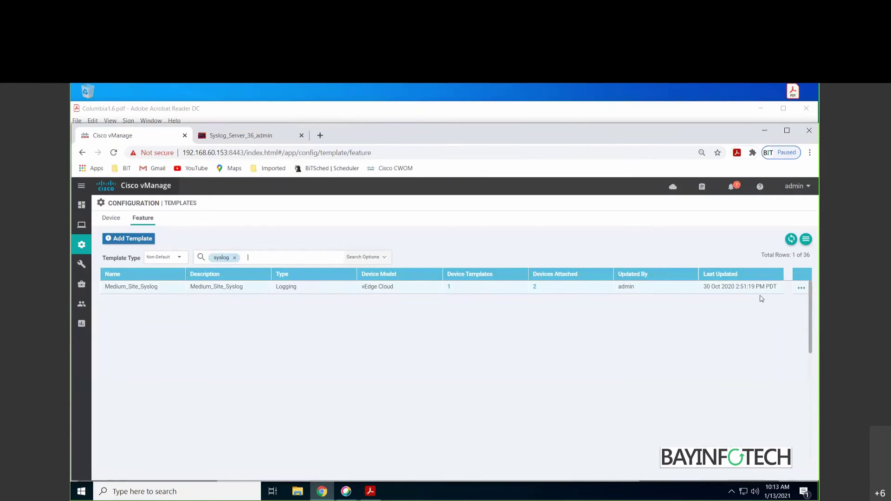
click(801, 287)
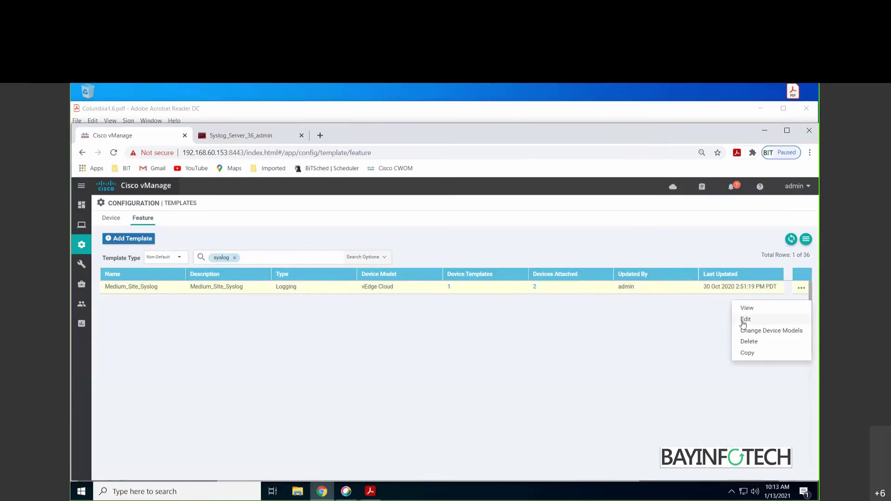
click(745, 319)
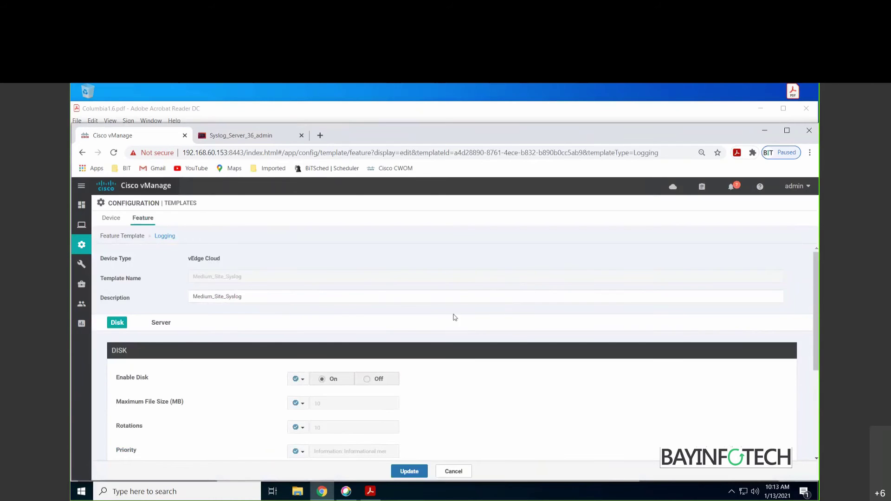
scroll(438, 319, down, 1)
scroll(438, 319, down, 1)
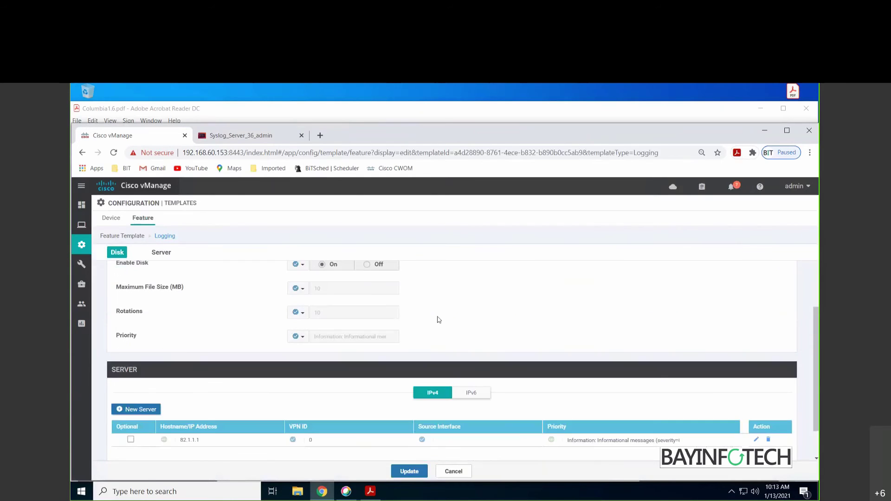
scroll(437, 319, down, 1)
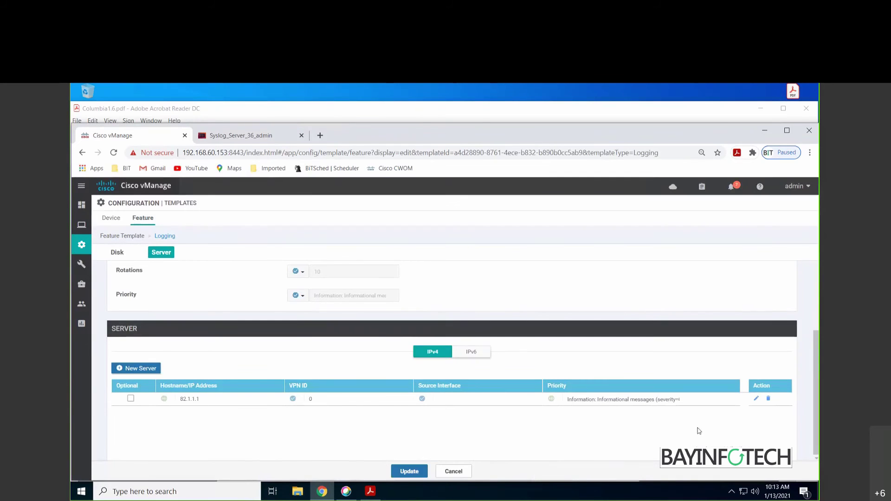
click(756, 399)
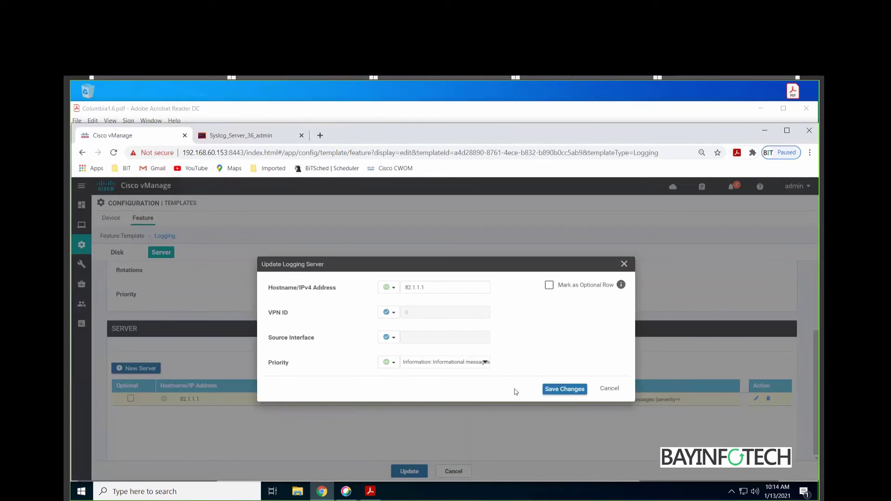
click(485, 363)
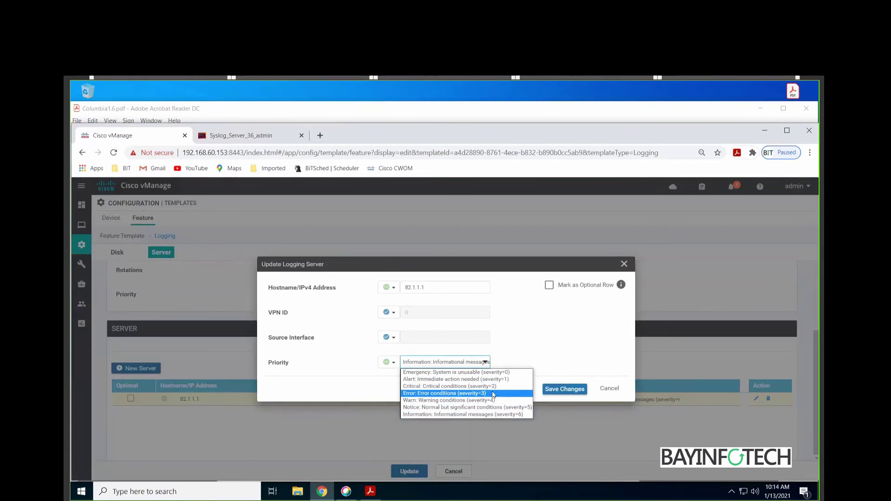
click(595, 364)
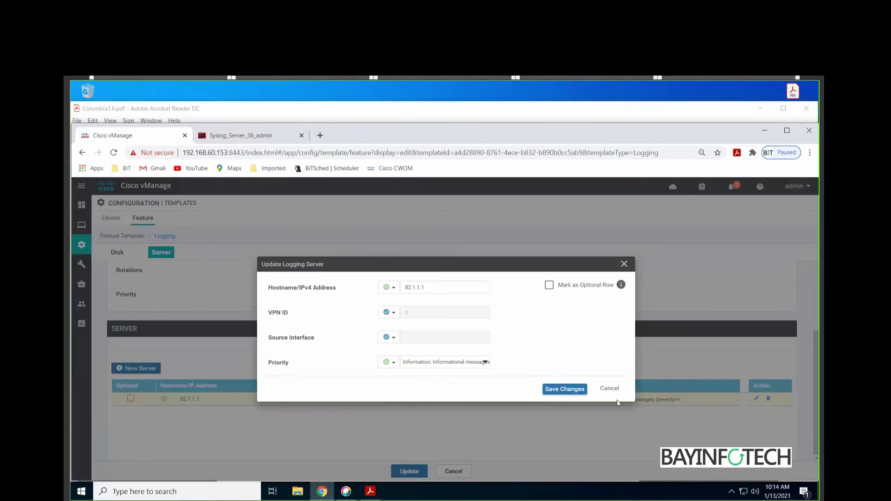
click(609, 388)
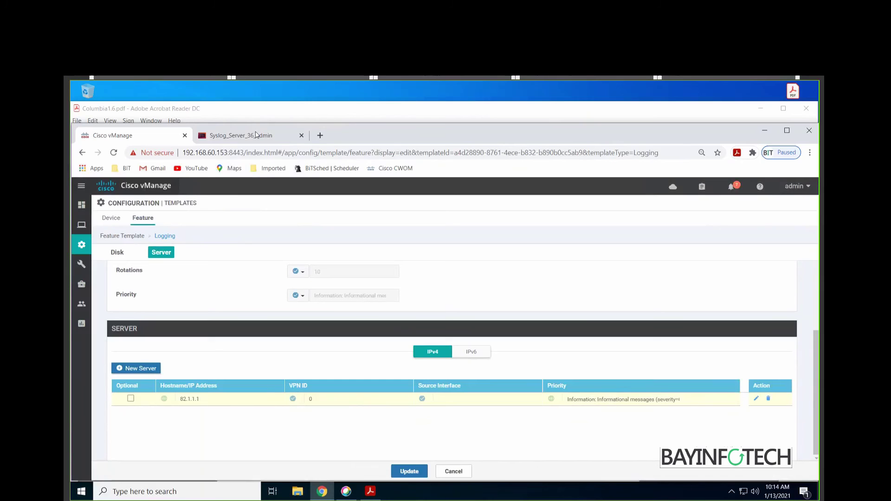
Close the syslog server console and switch to the vEdge_BR2 console from the lab diagram
click(301, 135)
click(348, 113)
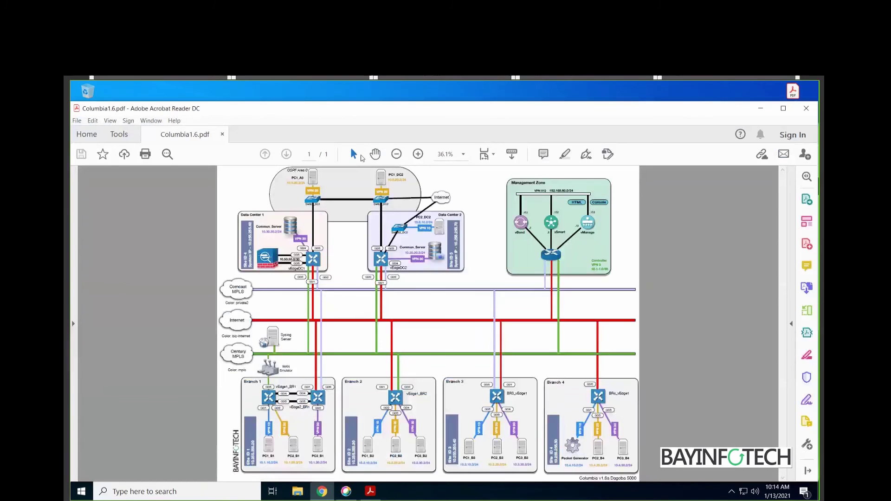
click(396, 399)
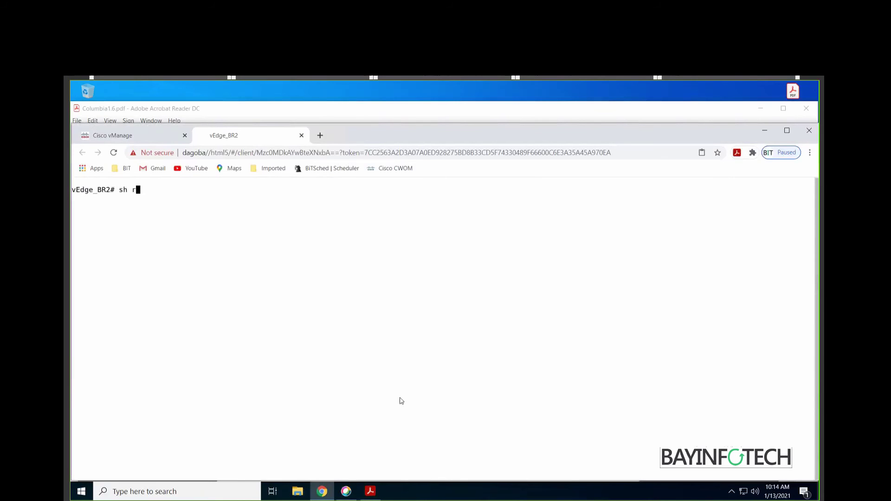
text(sh run)
Page through 'show running-config' and highlight the logging block with server 82.1.1.1
key(Tab)
key(Return)
key(space)
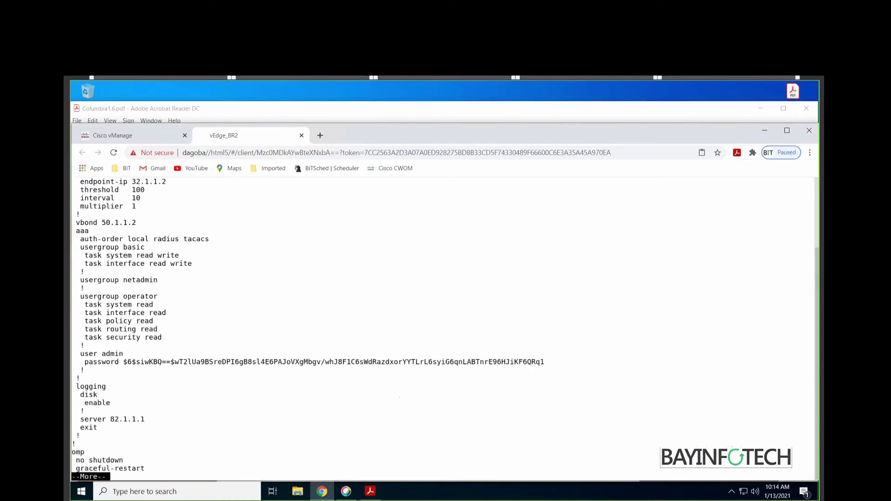
key(space)
key(space)
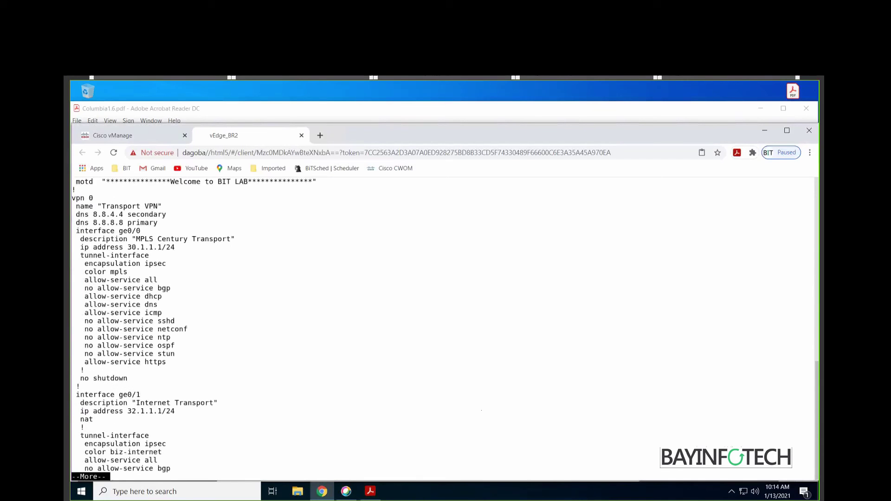
key(space)
key(space)
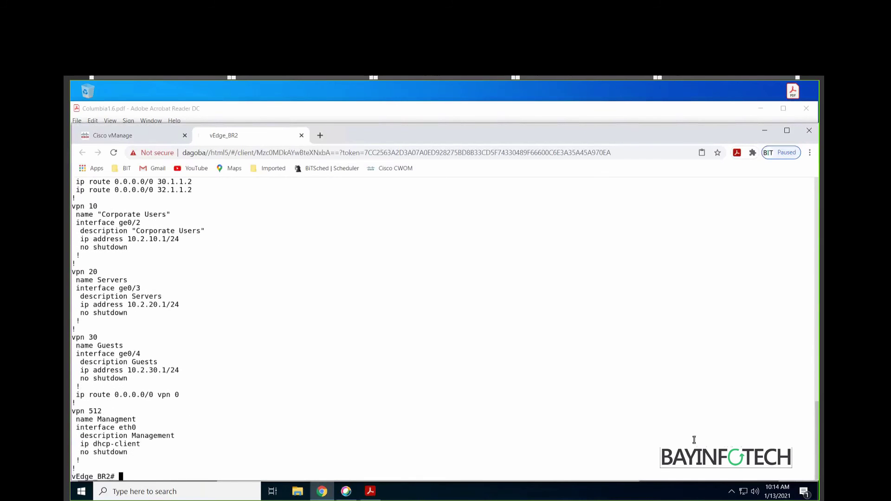
drag(818, 453, 814, 356)
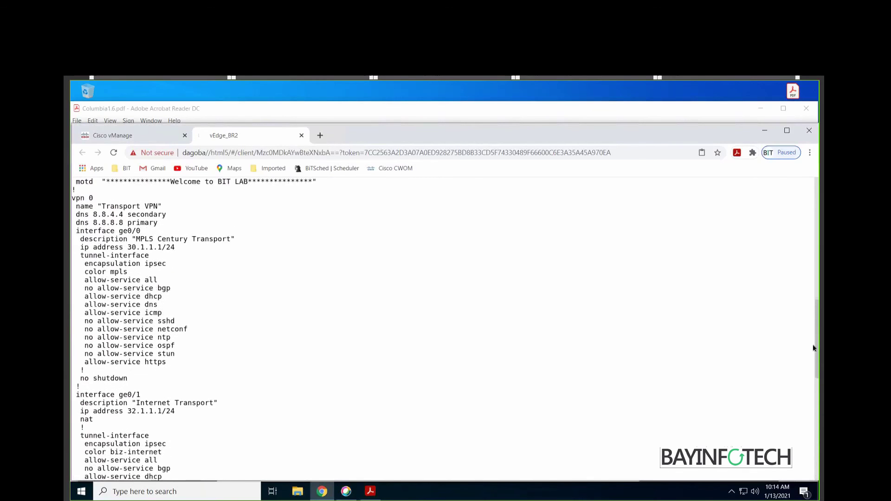
drag(813, 357, 813, 282)
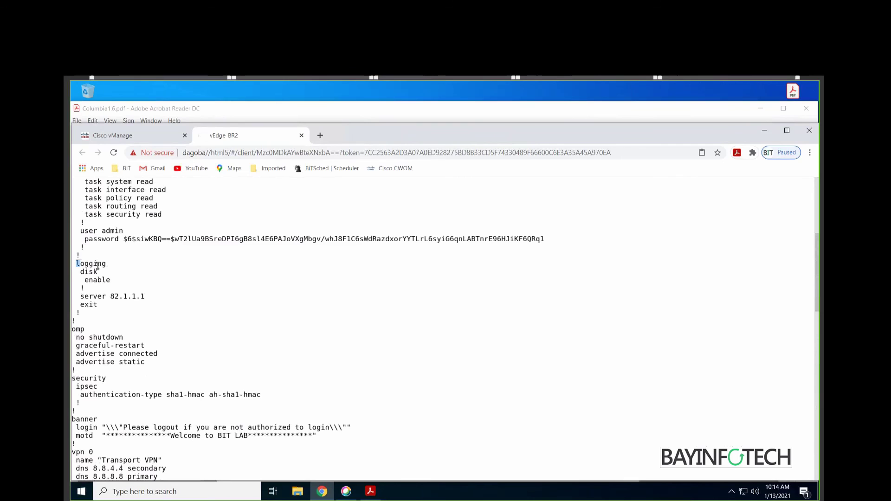
drag(75, 264, 147, 305)
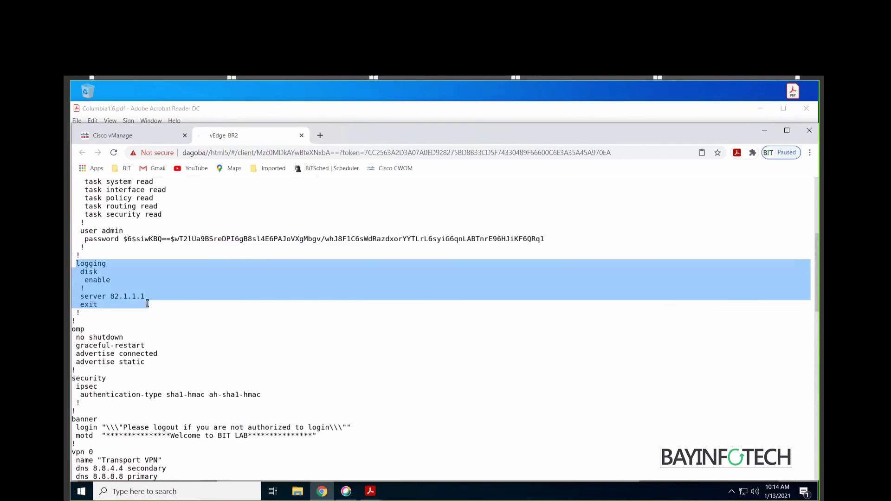